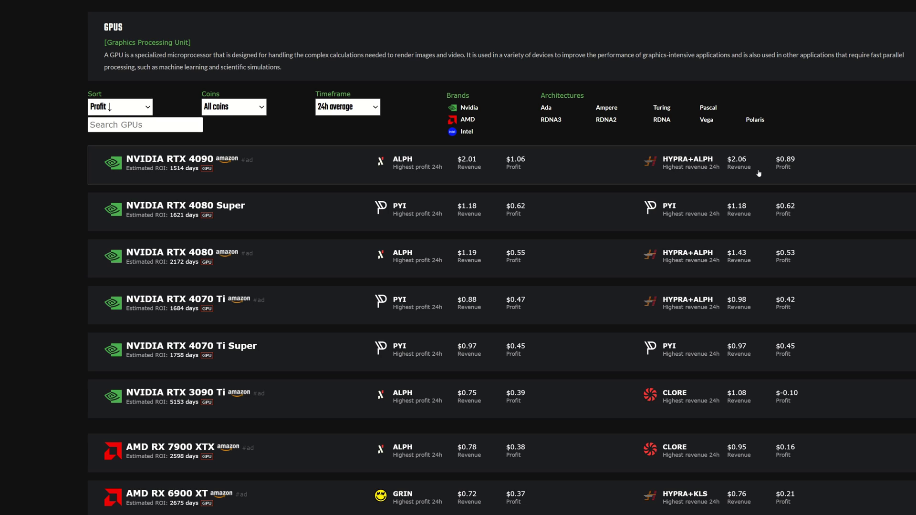
Set the GPU list Timeframe to Current, putting the RTX 4090 on top at $0.98.
left_click(373, 110)
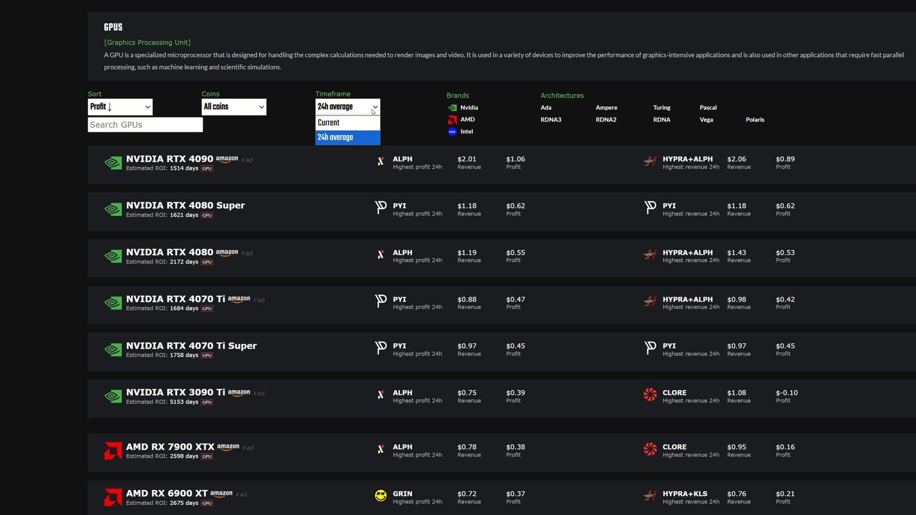
left_click(351, 122)
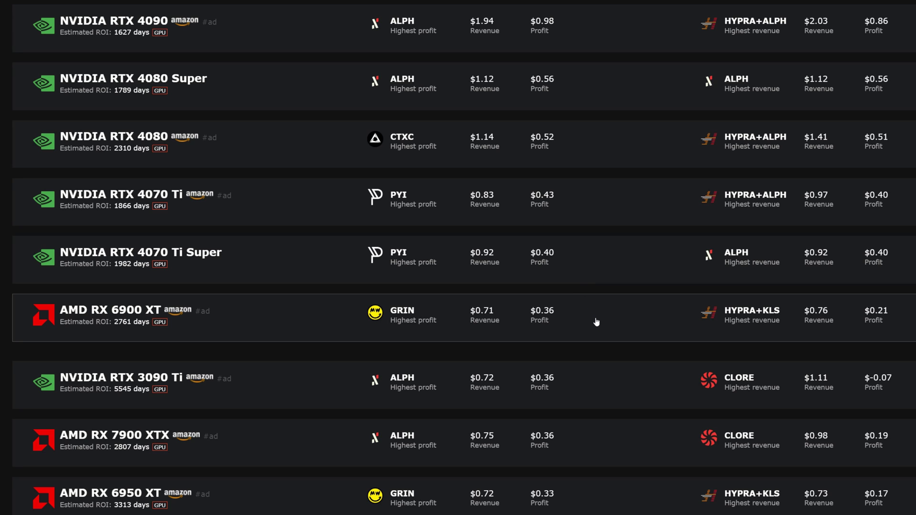
Scroll down through the rest of Rabid Mining's GPU profitability rankings.
scroll(596, 321, "down", 3)
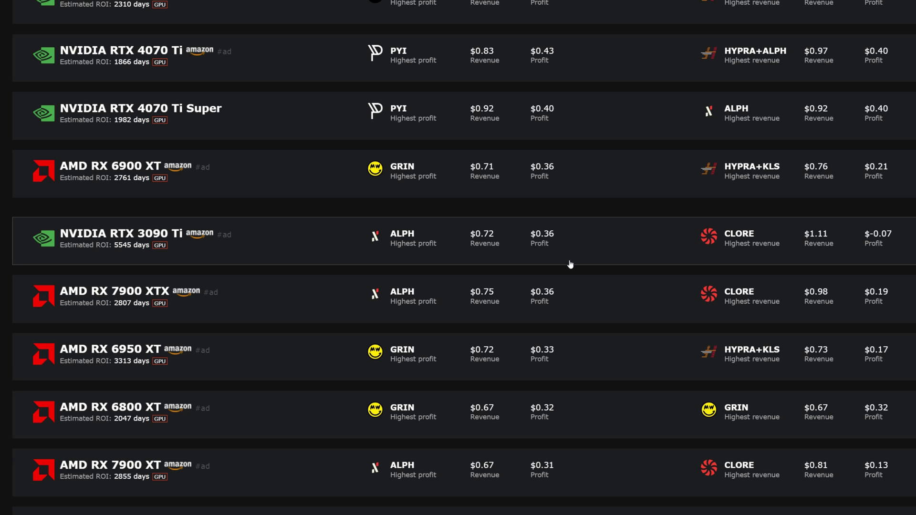
scroll(578, 322, "down", 5)
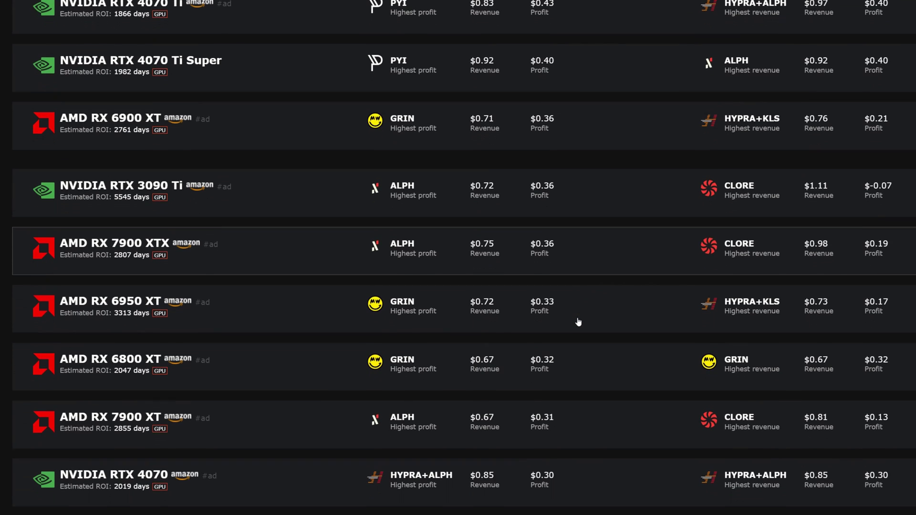
scroll(578, 321, "down", 5)
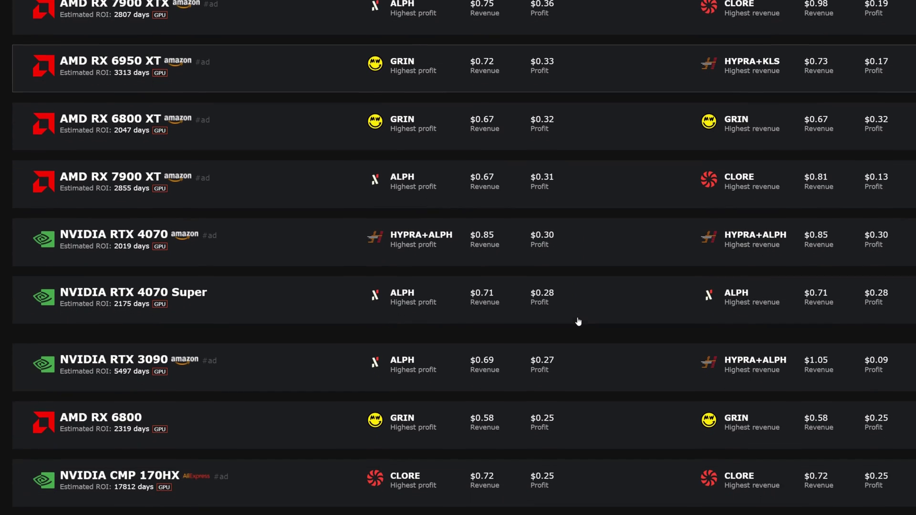
scroll(580, 313, "down", 1)
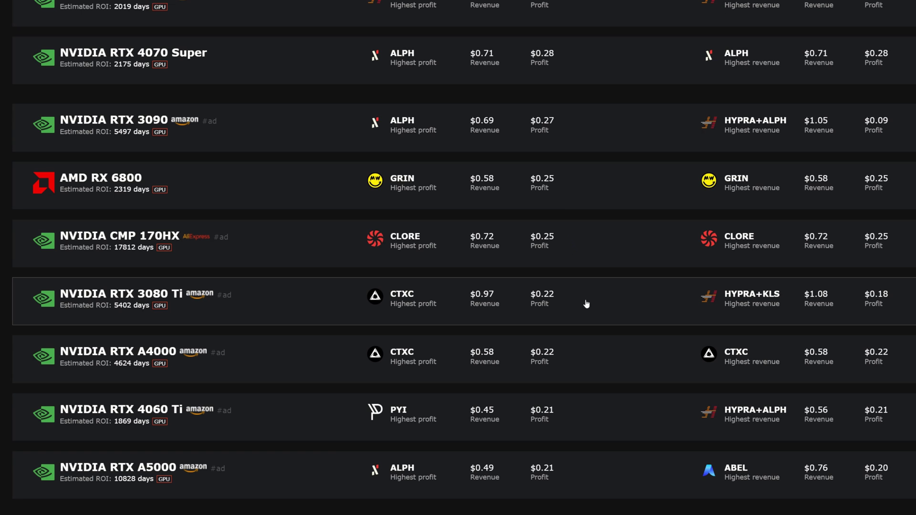
scroll(586, 311, "down", 2)
scroll(588, 308, "down", 10)
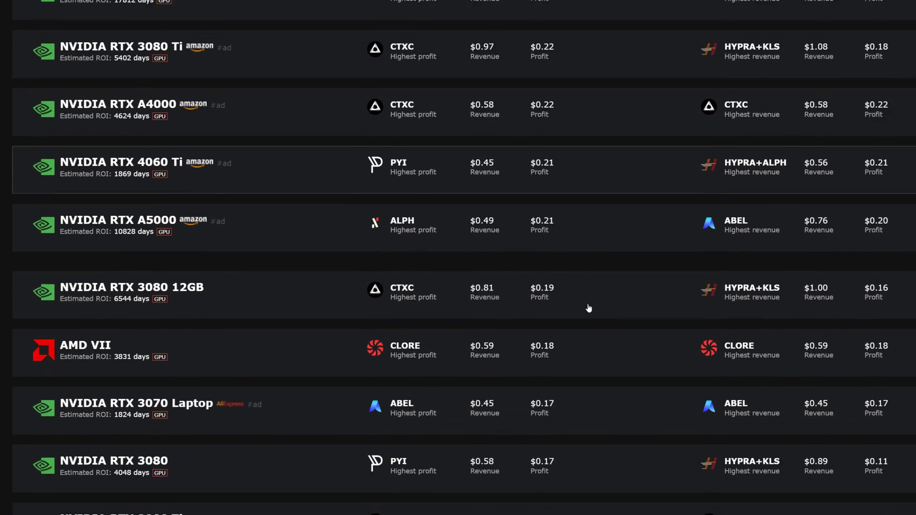
scroll(589, 308, "down", 4)
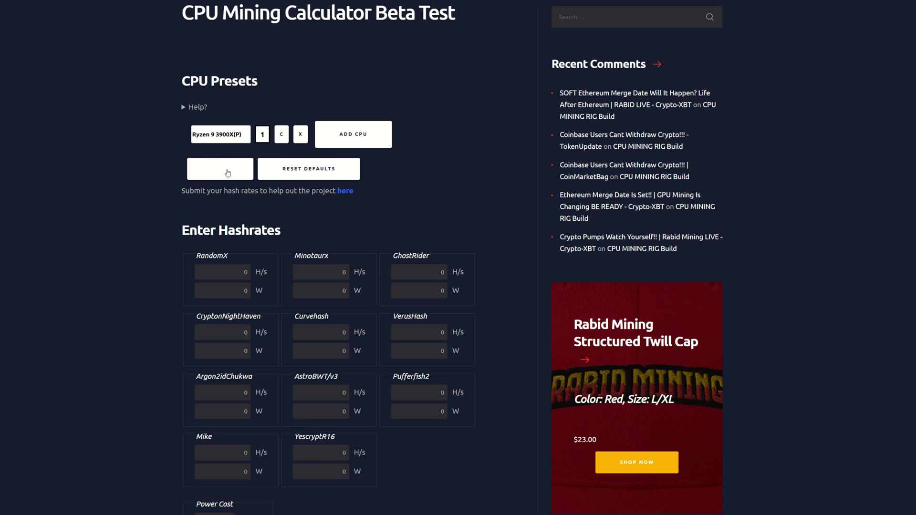
Load the Ryzen 9 3900X(P) preset, set Power Cost to 0.11 $/kWh, and calculate profits.
left_click(223, 173)
scroll(141, 293, "down", 3)
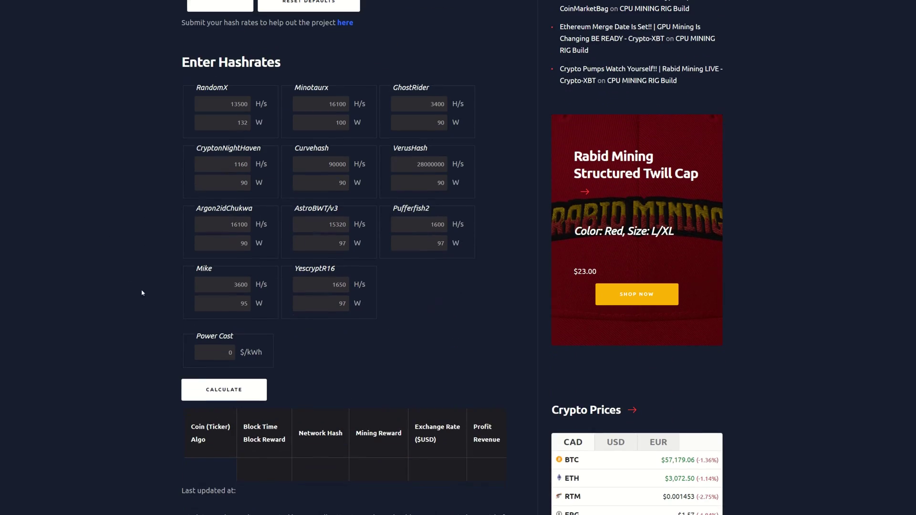
left_click(212, 351)
left_click(190, 372)
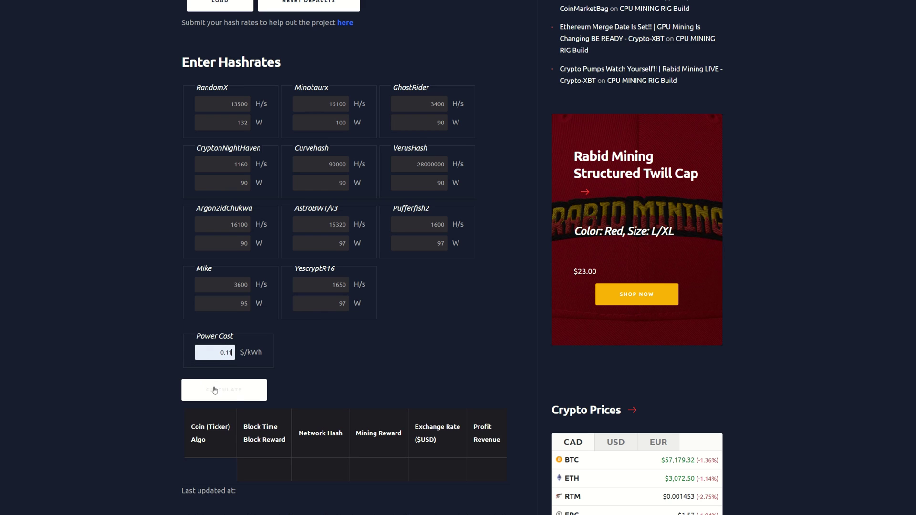
left_click(216, 390)
scroll(122, 322, "down", 5)
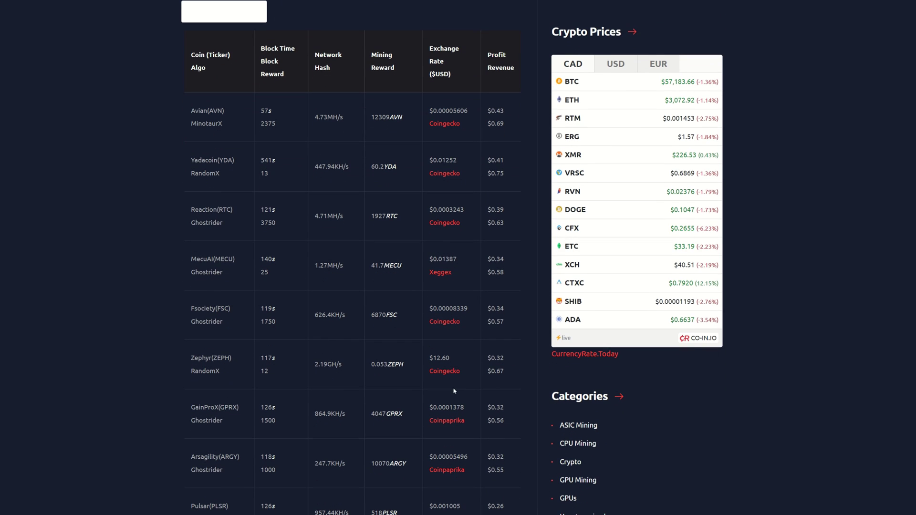
scroll(454, 391, "up", 15)
Load the Ryzen 9 7900X(P) preset and recalculate, with Yadacoin (YDA) on top at $0.60.
left_click(220, 218)
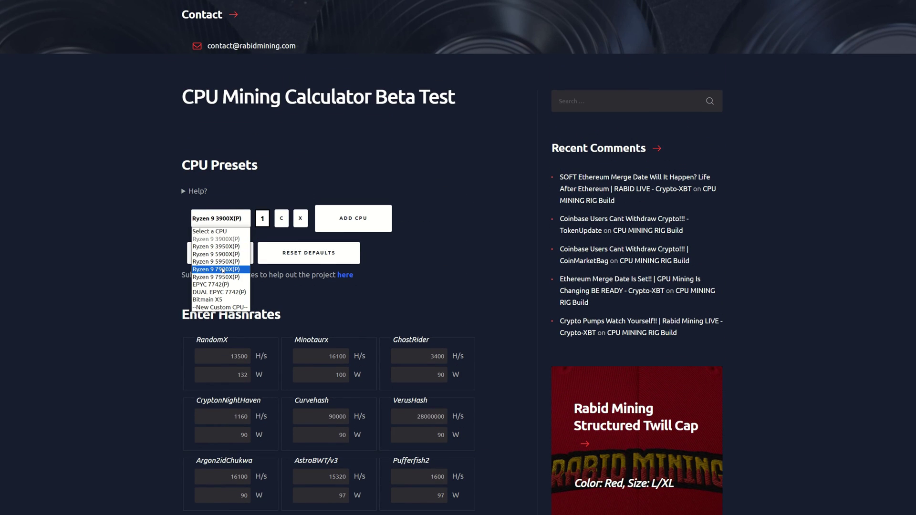
left_click(222, 270)
left_click(223, 259)
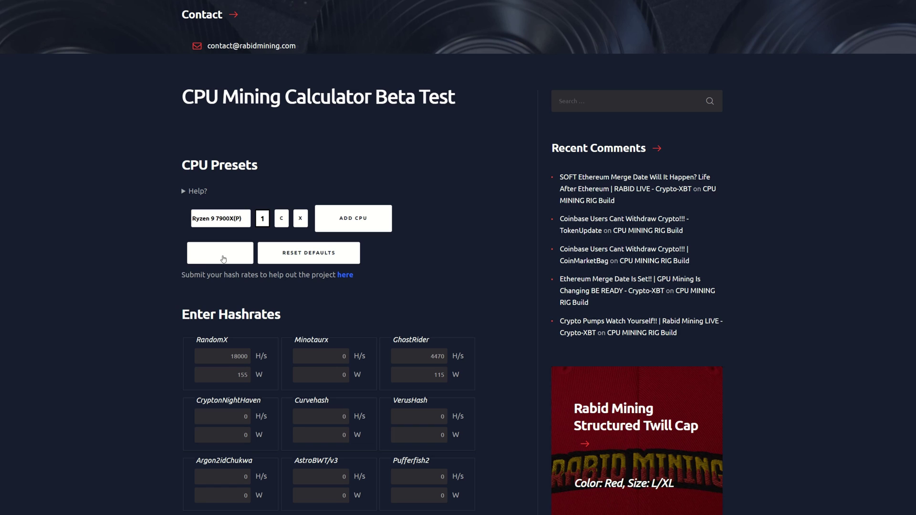
scroll(129, 287, "down", 5)
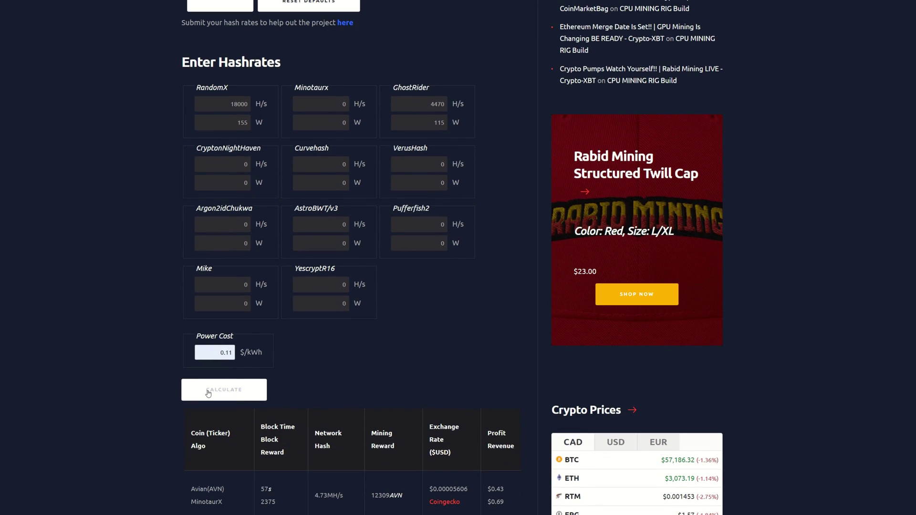
left_click(208, 392)
scroll(114, 328, "down", 4)
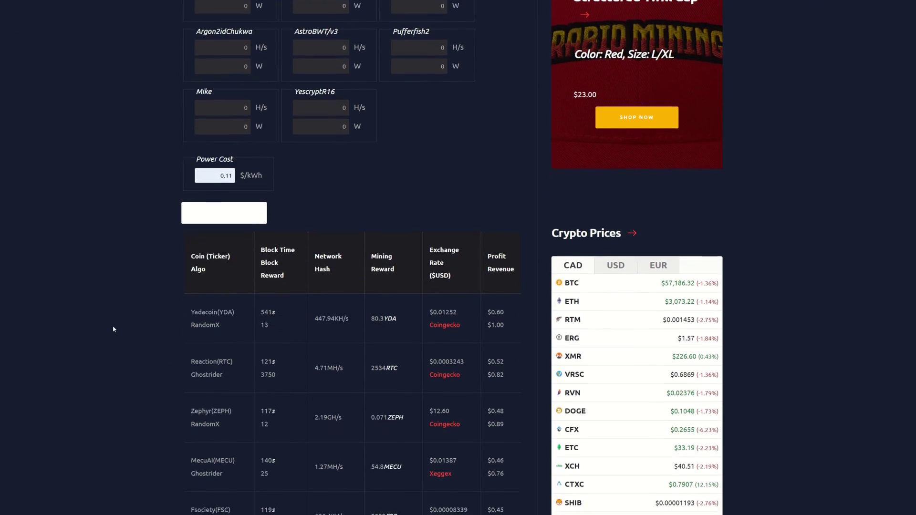
scroll(114, 330, "down", 2)
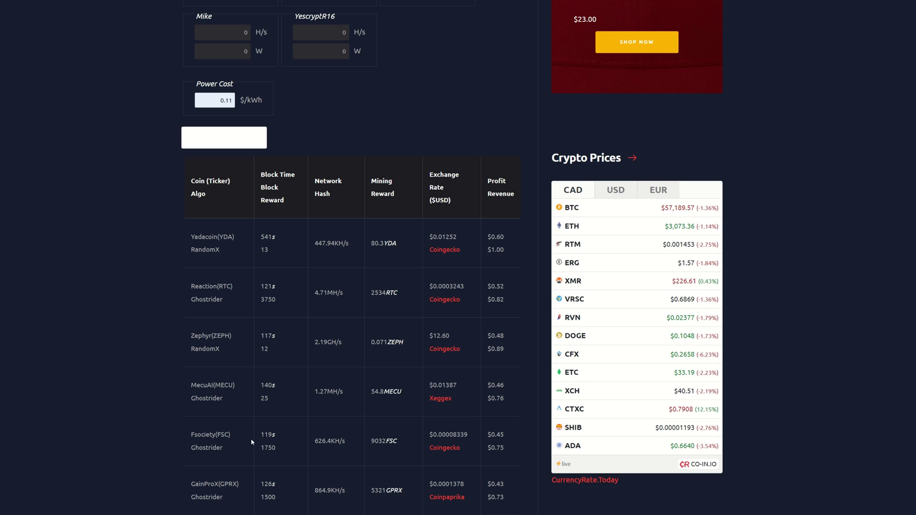
scroll(493, 437, "up", 7)
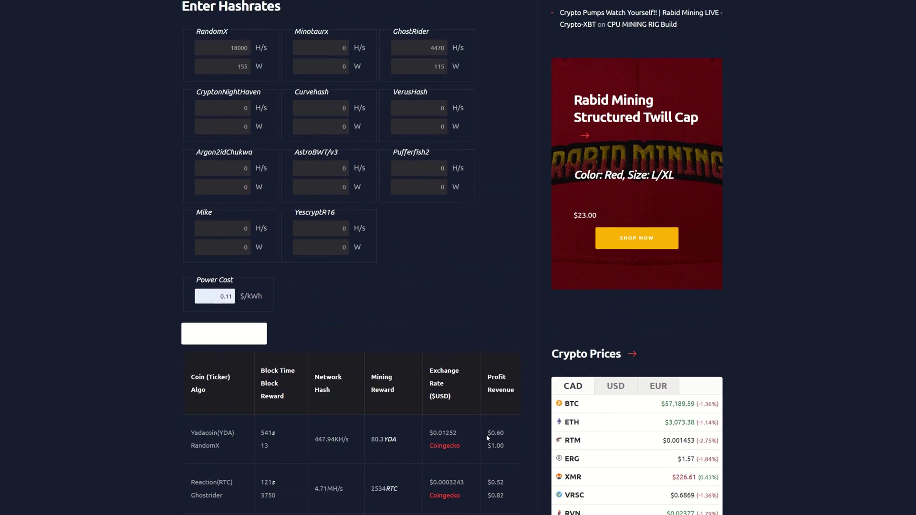
Load the EPYC 7742(P) preset, calculate, and review results led by Yadacoin at $1.79.
left_click(224, 52)
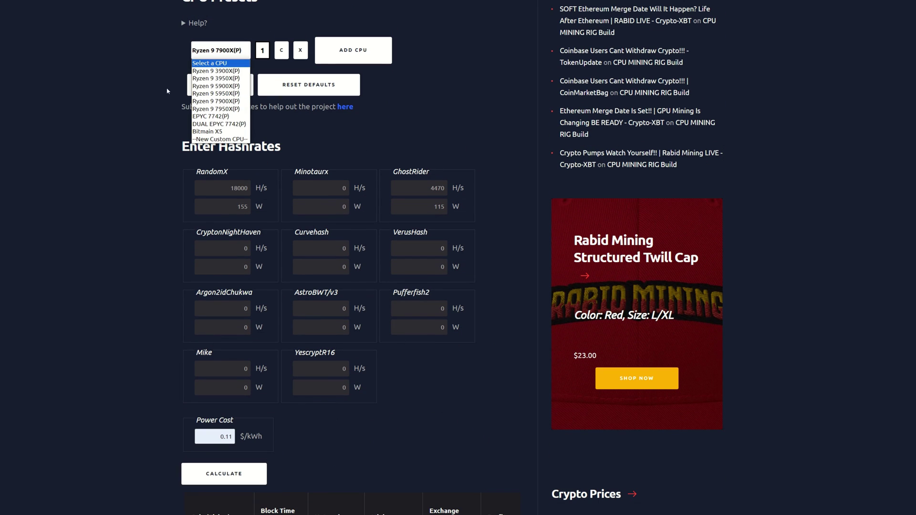
left_click(213, 118)
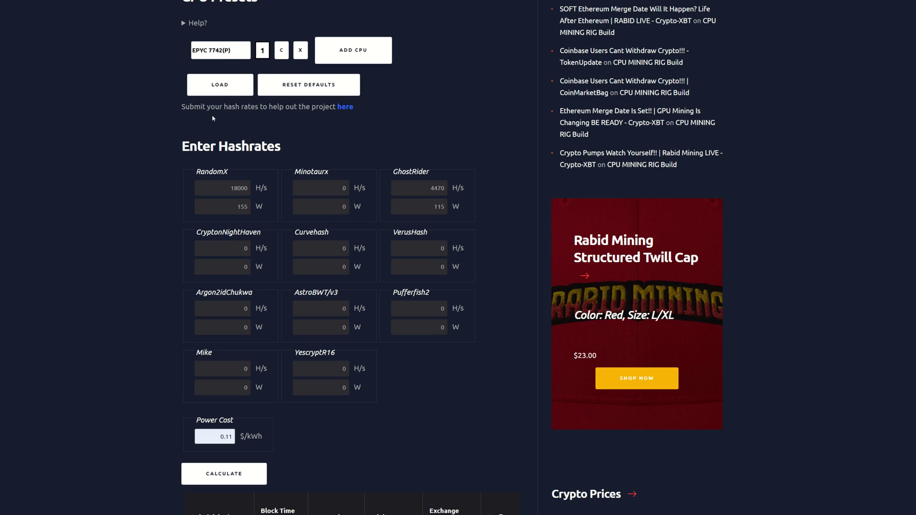
left_click(216, 473)
scroll(115, 375, "down", 8)
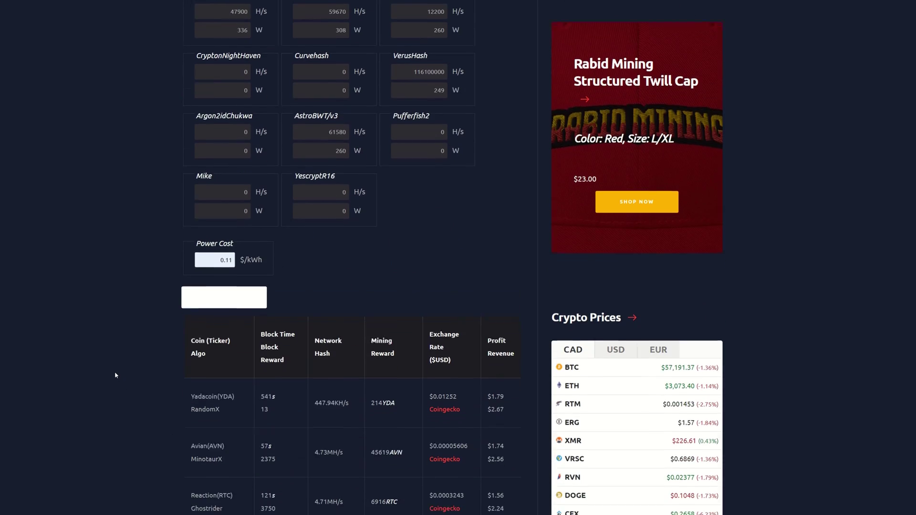
scroll(115, 374, "down", 1)
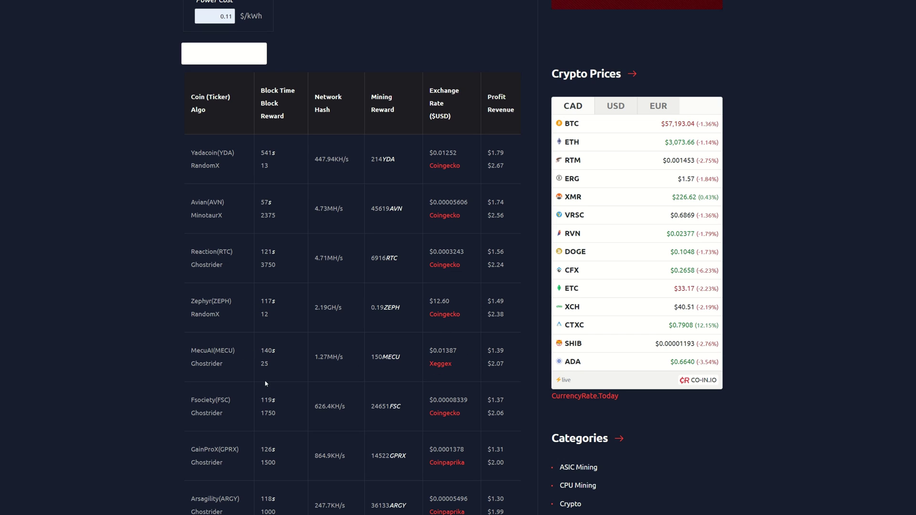
Load the DUAL EPYC 7742(P) preset and calculate its profits at 0.11 $/kWh.
scroll(491, 398, "up", 10)
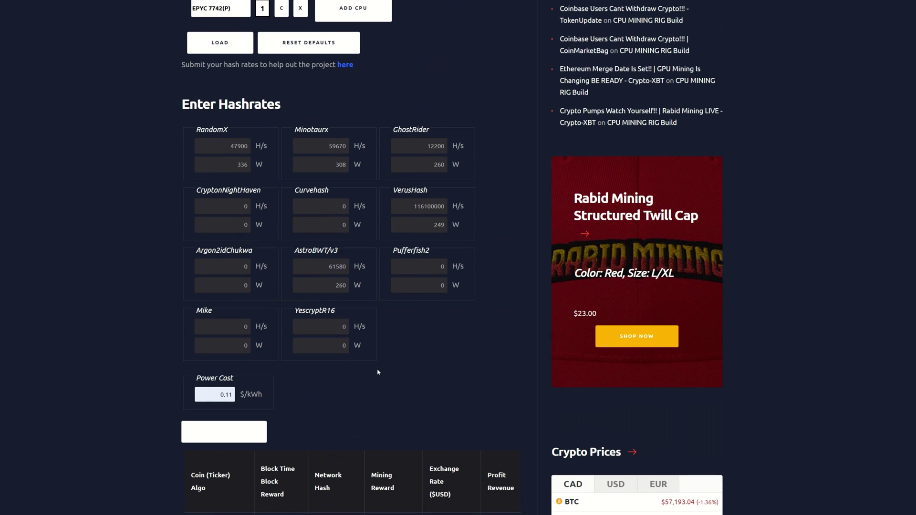
left_click(221, 135)
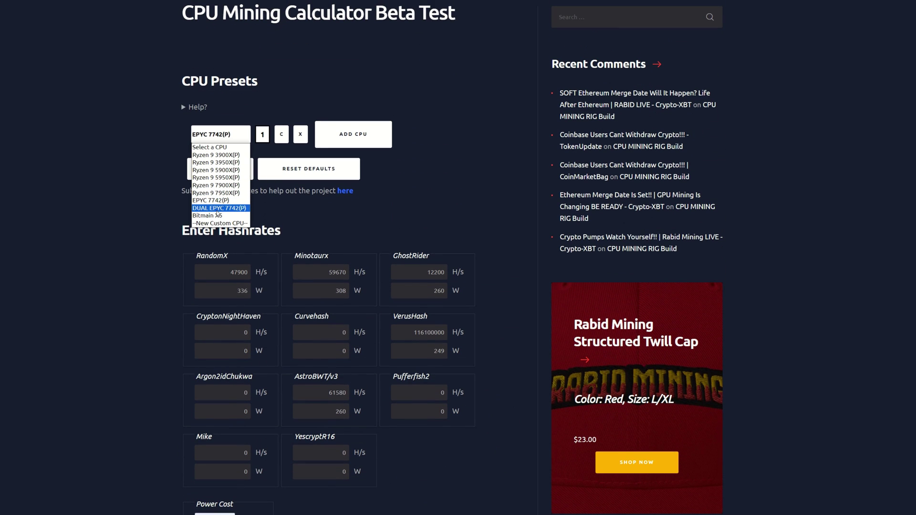
left_click(217, 209)
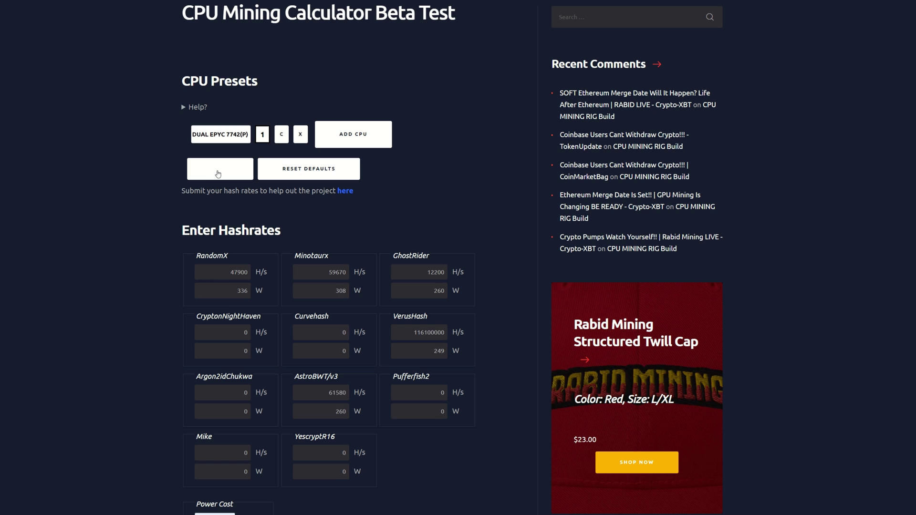
scroll(127, 295, "down", 2)
scroll(126, 295, "down", 4)
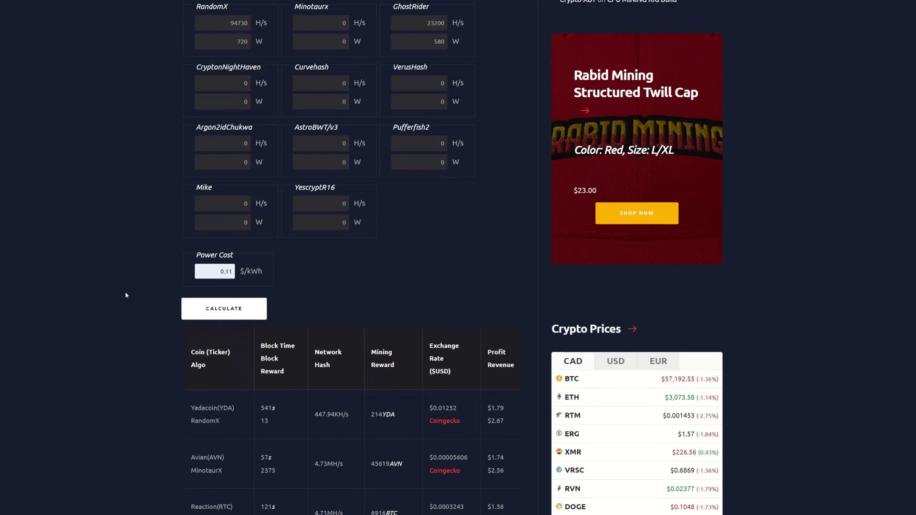
left_click(229, 307)
scroll(135, 316, "down", 5)
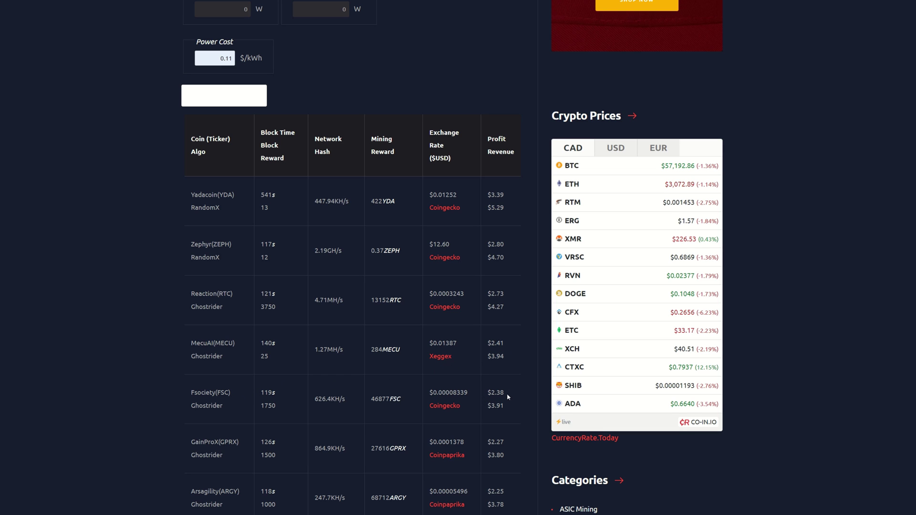
scroll(507, 397, "down", 7)
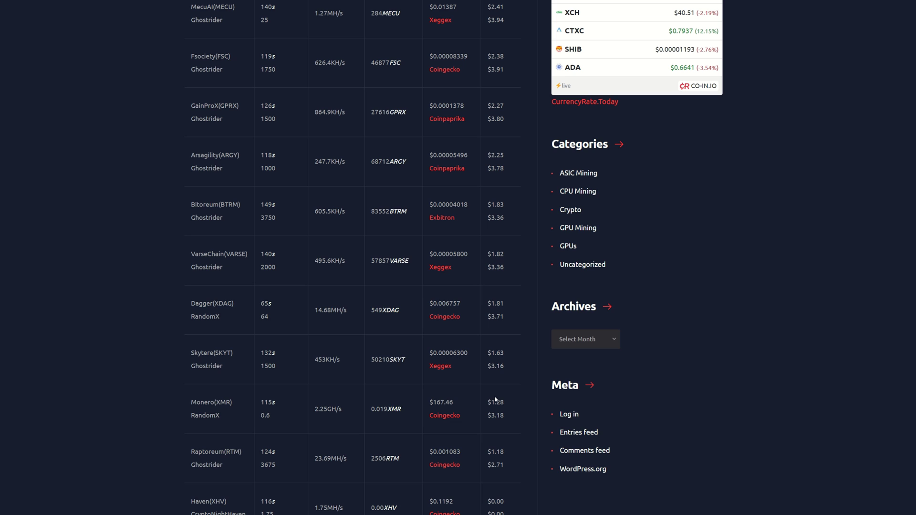
scroll(494, 399, "up", 8)
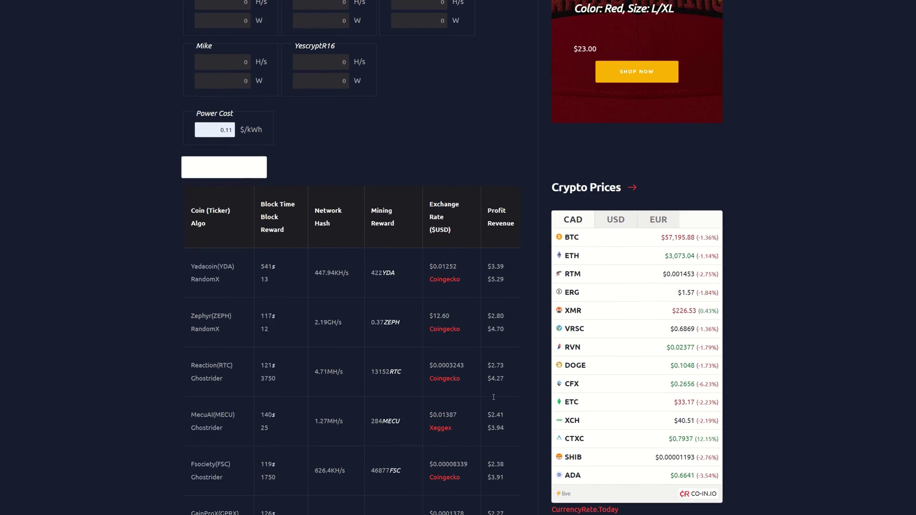
scroll(494, 397, "up", 5)
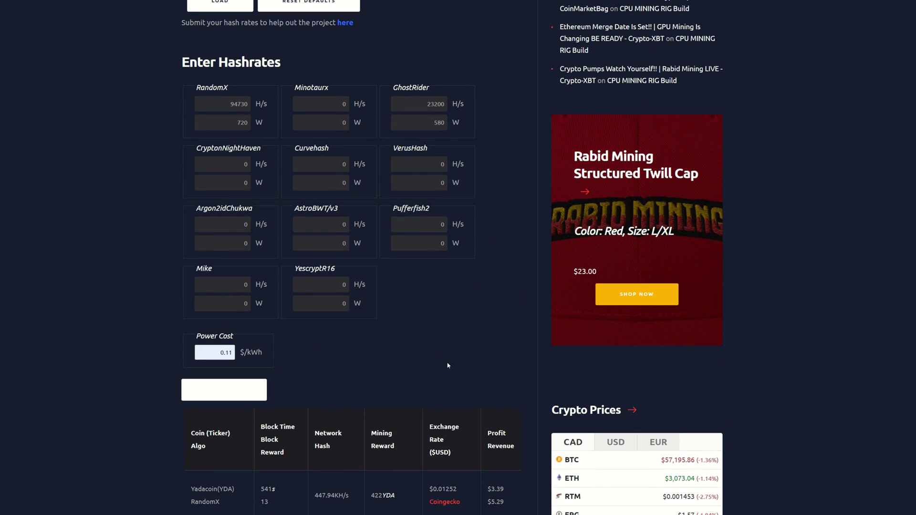
scroll(445, 365, "up", 3)
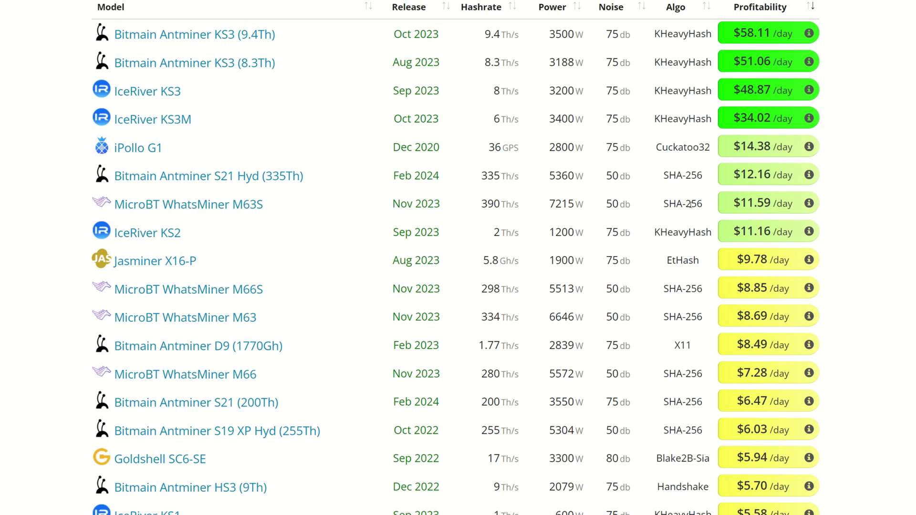
left_click_drag(548, 204, 585, 207)
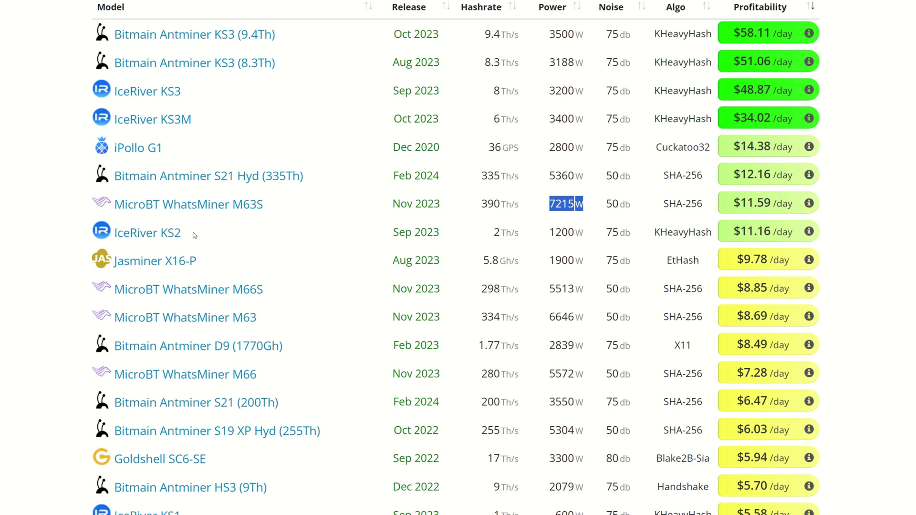
left_click(306, 233)
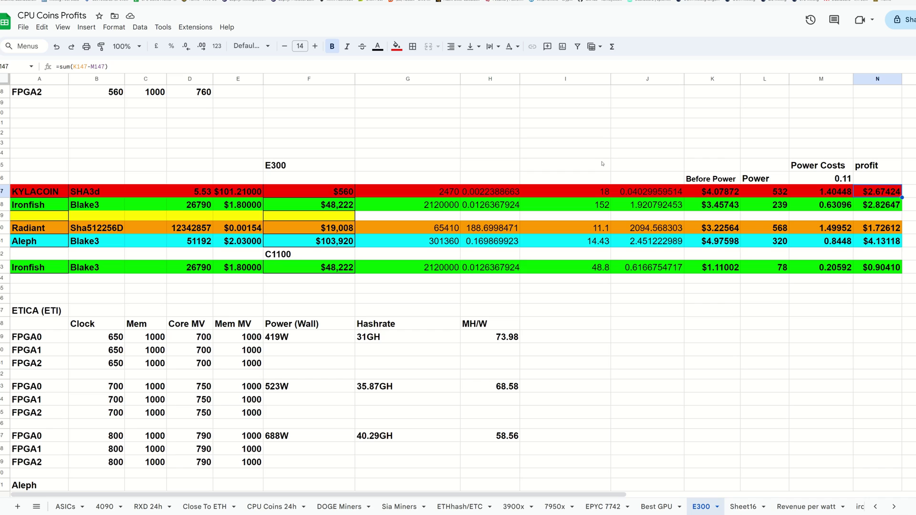
left_click(335, 167)
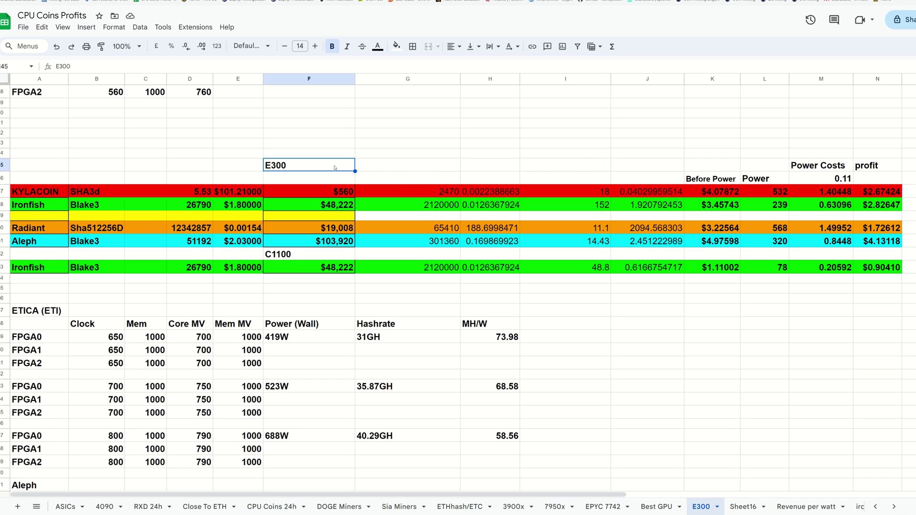
left_click(303, 257)
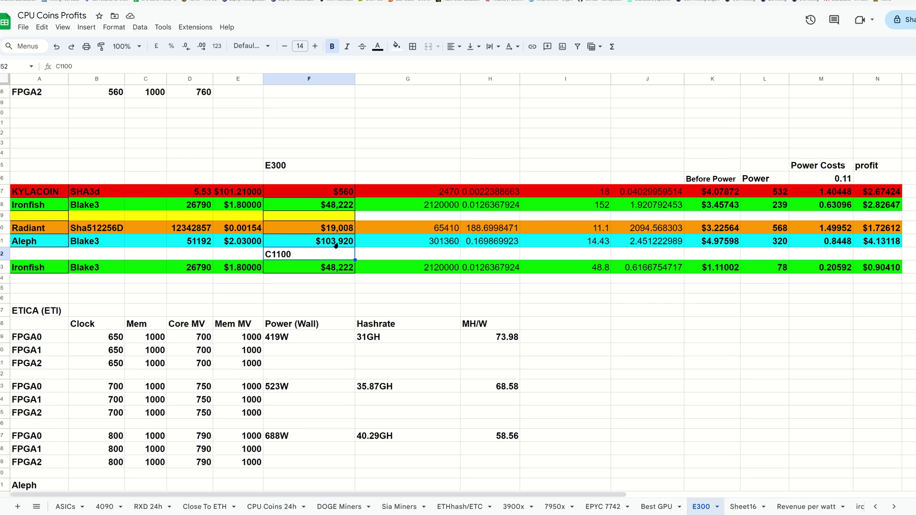
left_click(310, 193)
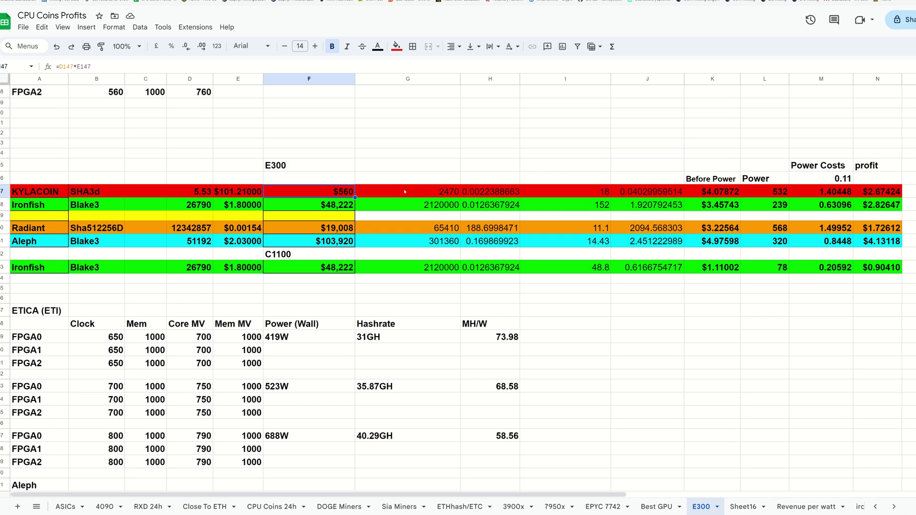
left_click(586, 191)
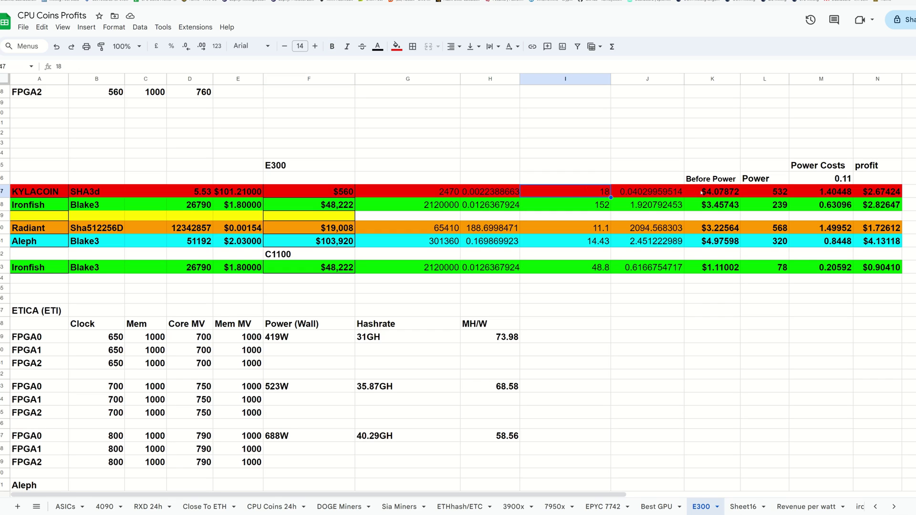
left_click(719, 193)
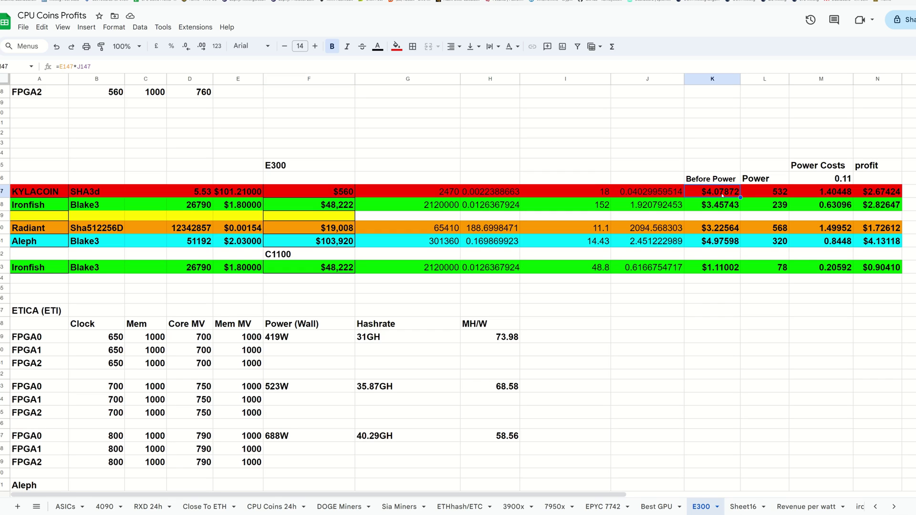
left_click(867, 192)
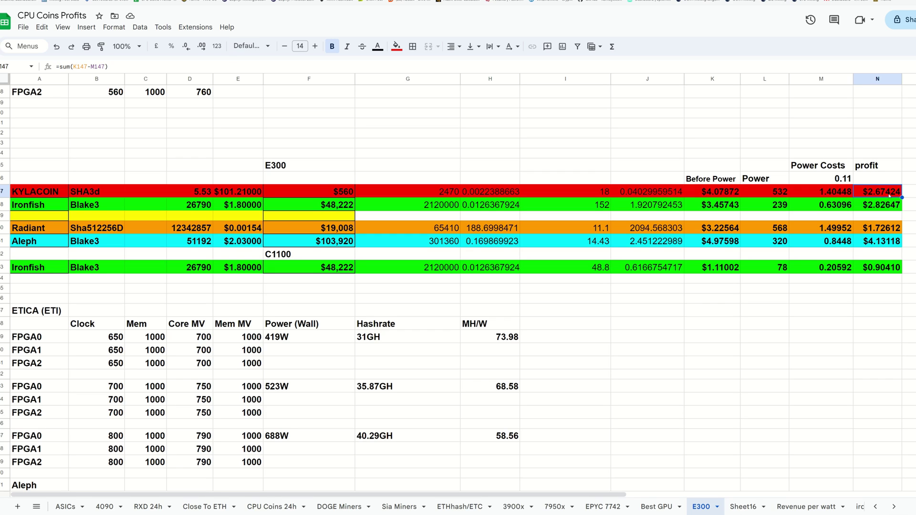
left_click(440, 206)
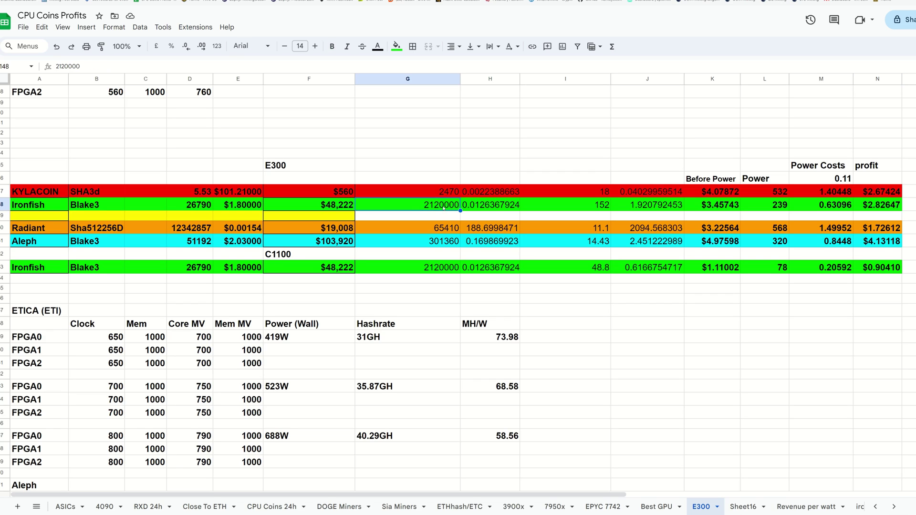
left_click(596, 208)
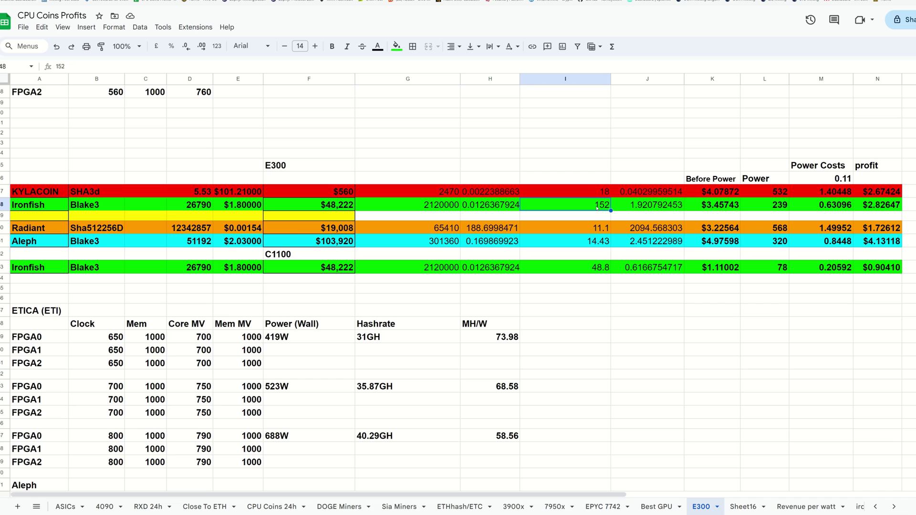
left_click(719, 208)
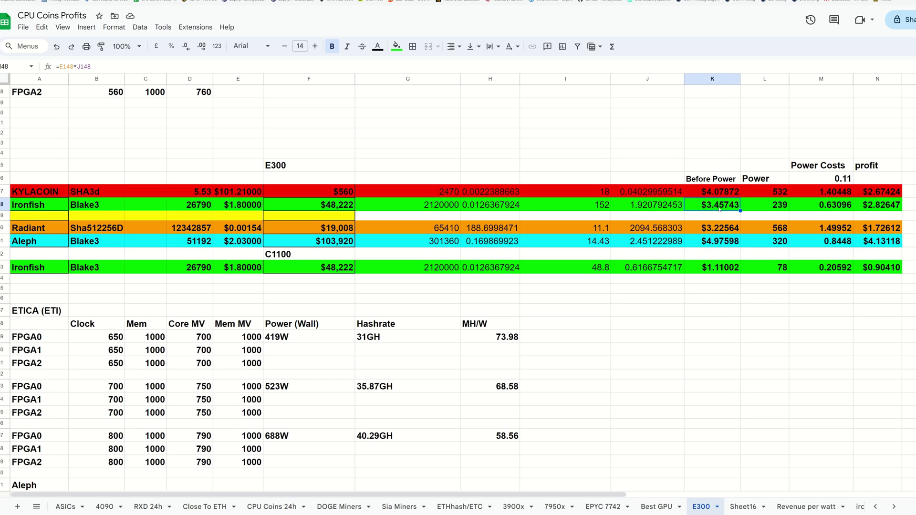
left_click(877, 209)
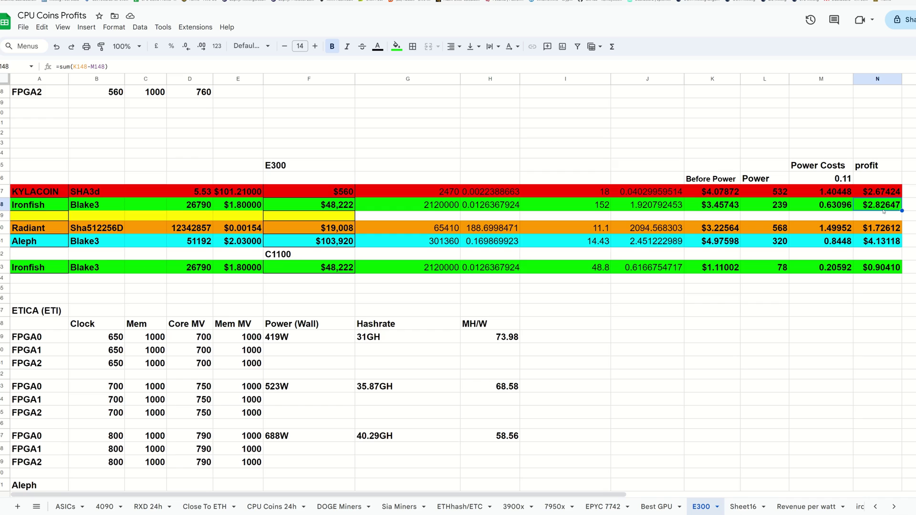
left_click(844, 209)
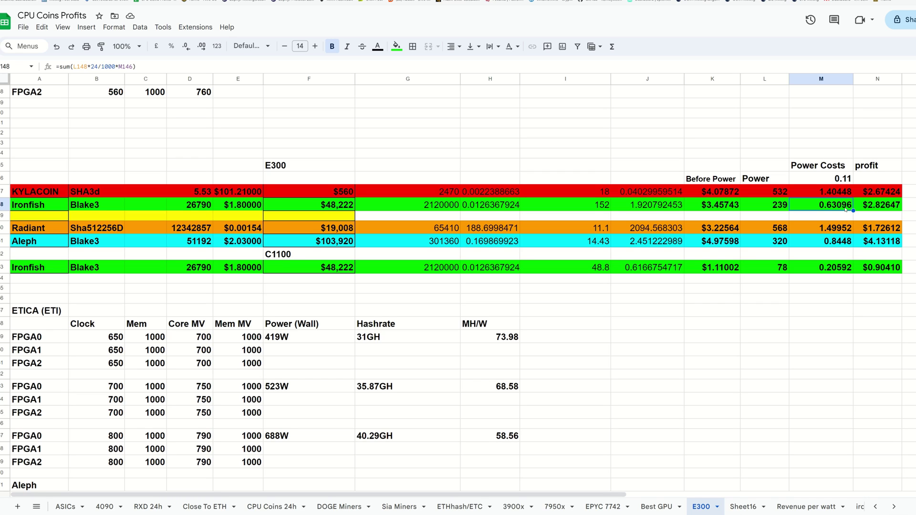
left_click(867, 206)
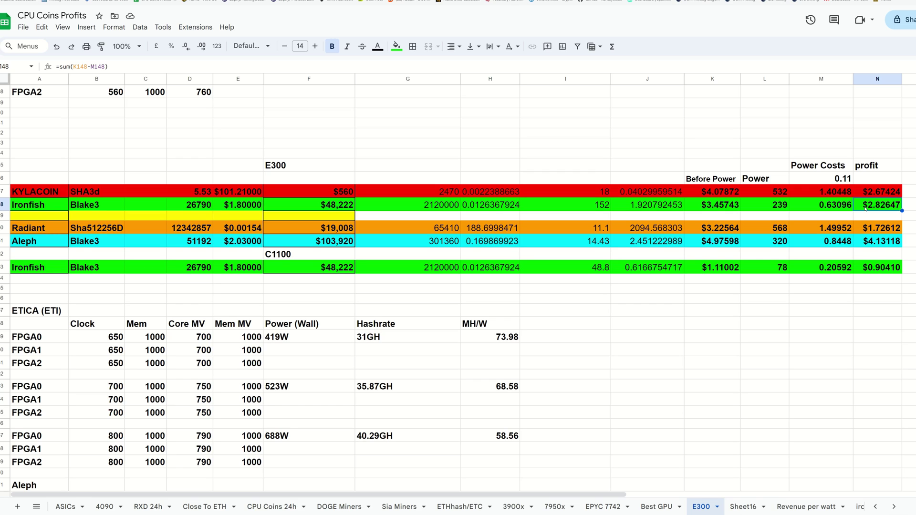
left_click(575, 229)
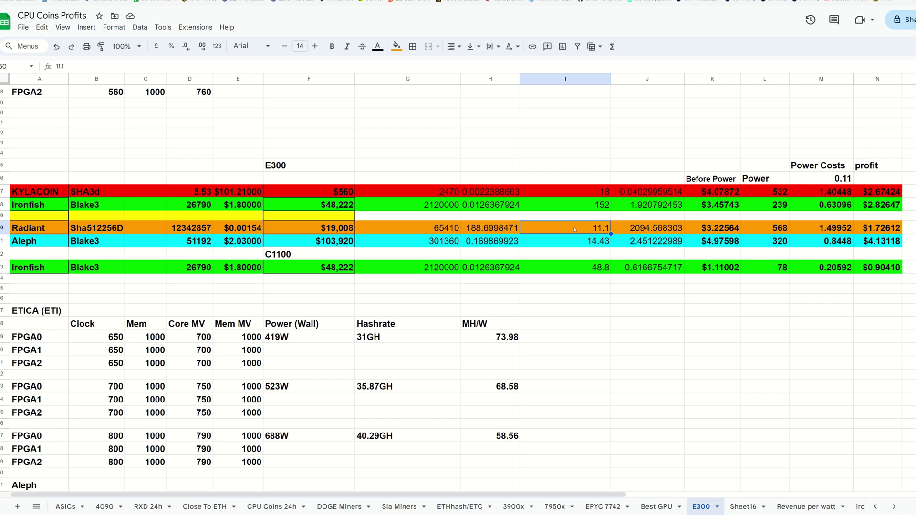
On MiningPoolStats, search 'rxd' and open the Radiant (RXD) pool statistics.
key("ctrl+Tab")
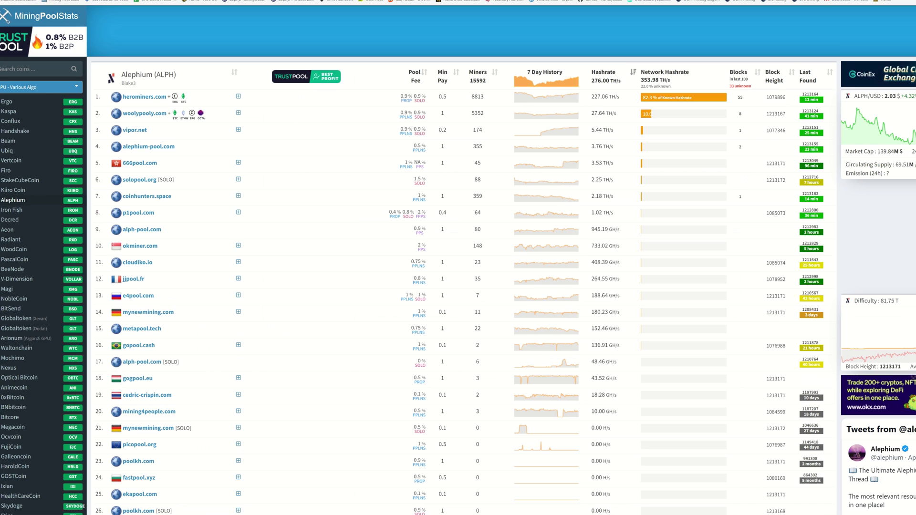
left_click(32, 70)
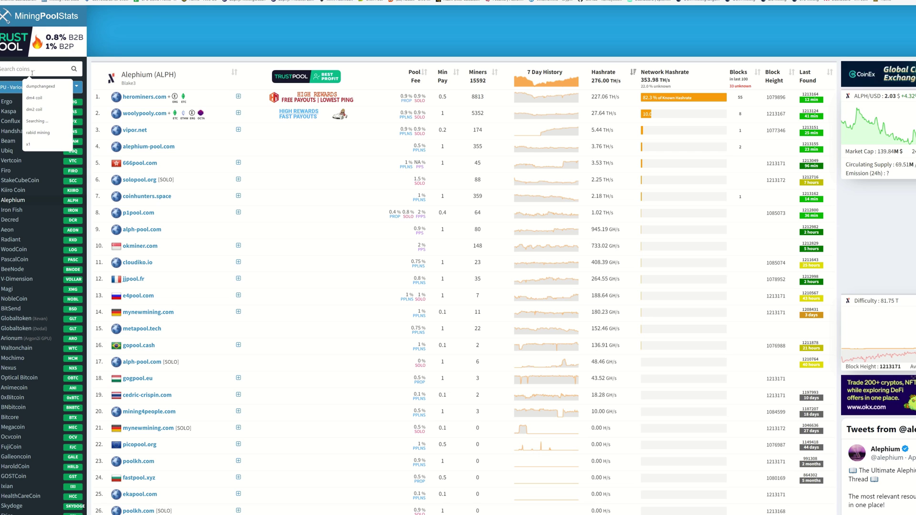
type("rxd")
left_click(12, 89)
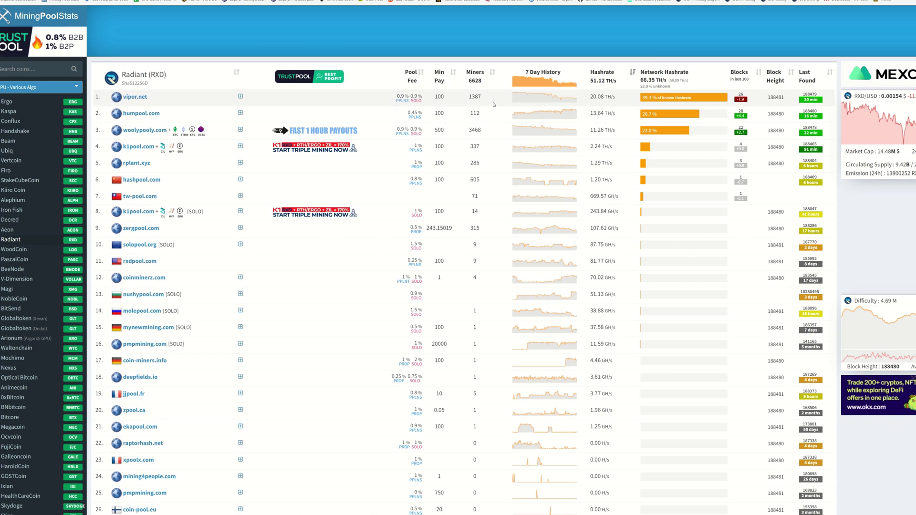
Search 'alp' and open the Alephium pool statistics.
mouse_move(548, 82)
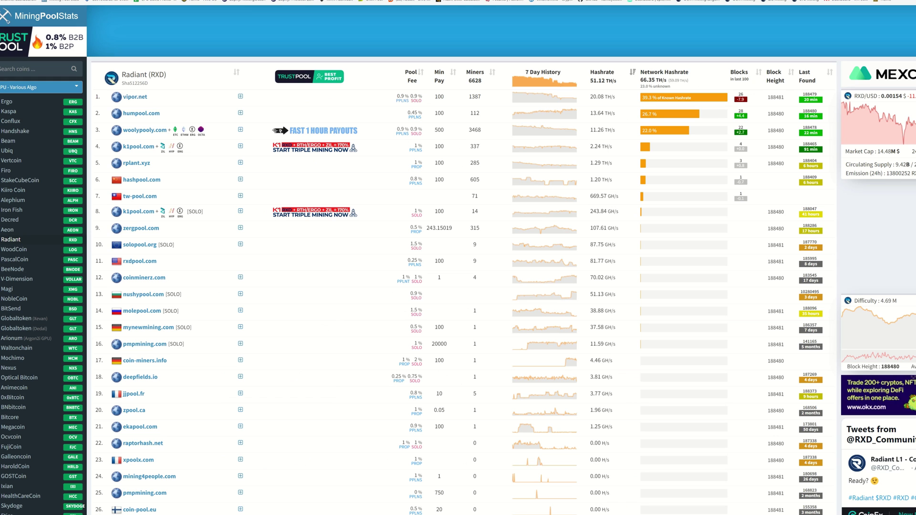
left_click(44, 66)
type("alph")
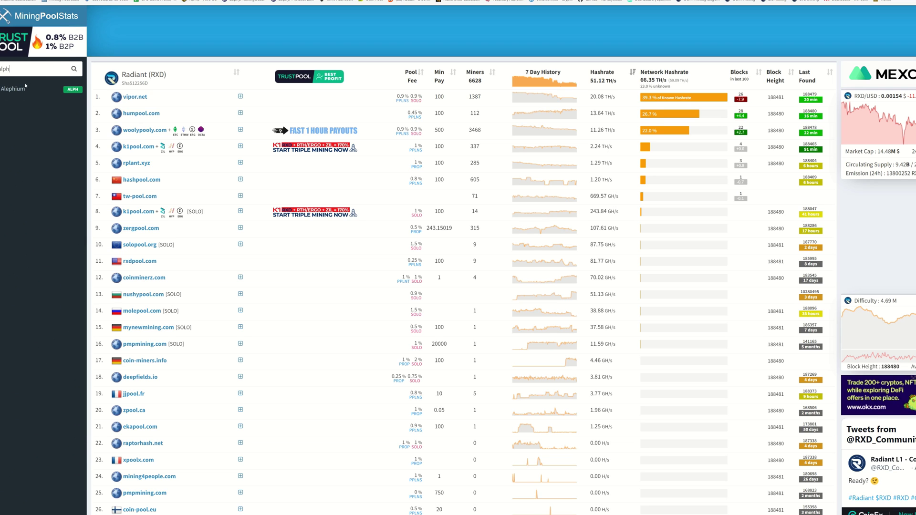
left_click(14, 99)
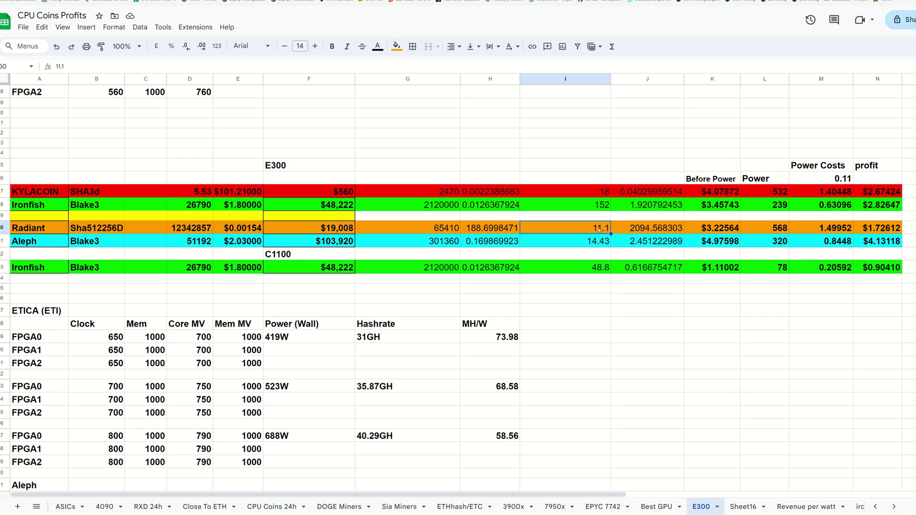
left_click(715, 231)
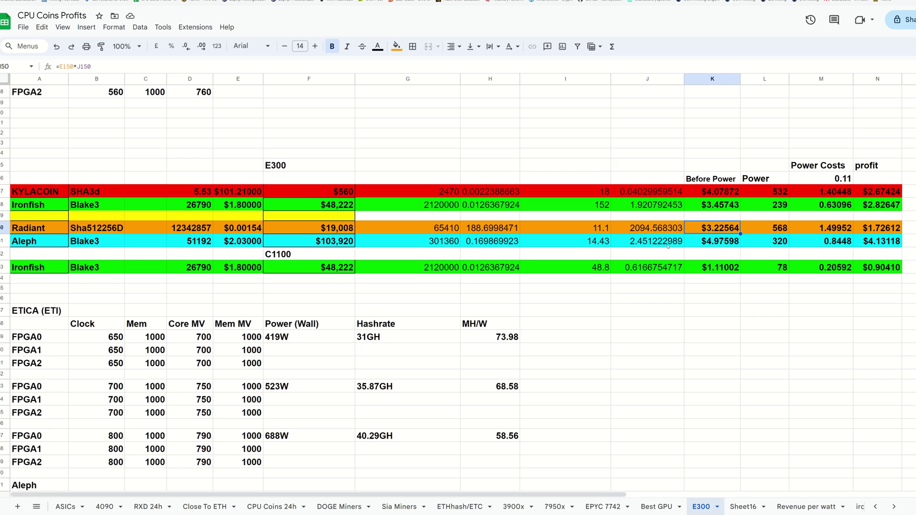
left_click(721, 242)
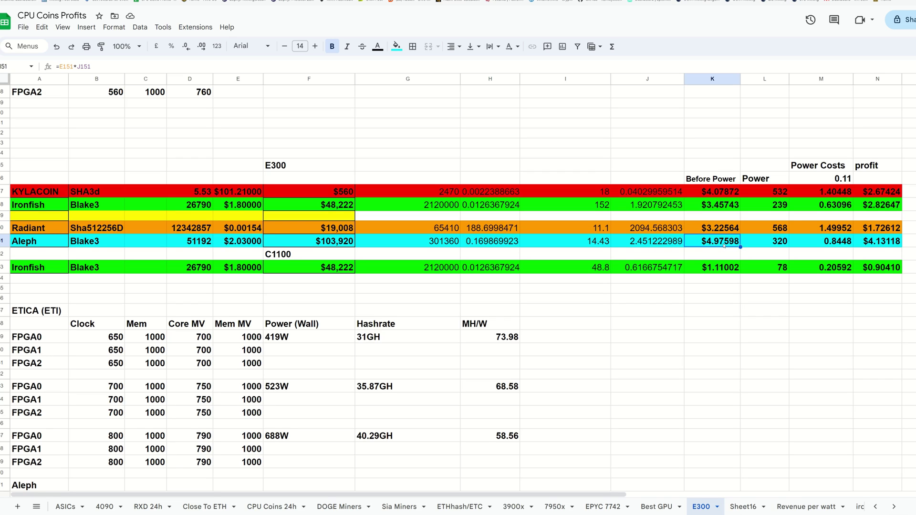
left_click(888, 243)
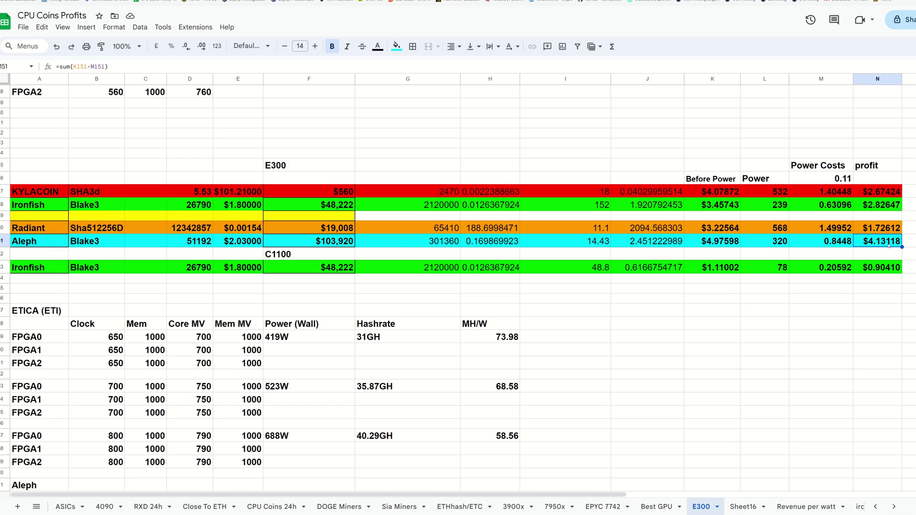
left_click(327, 257)
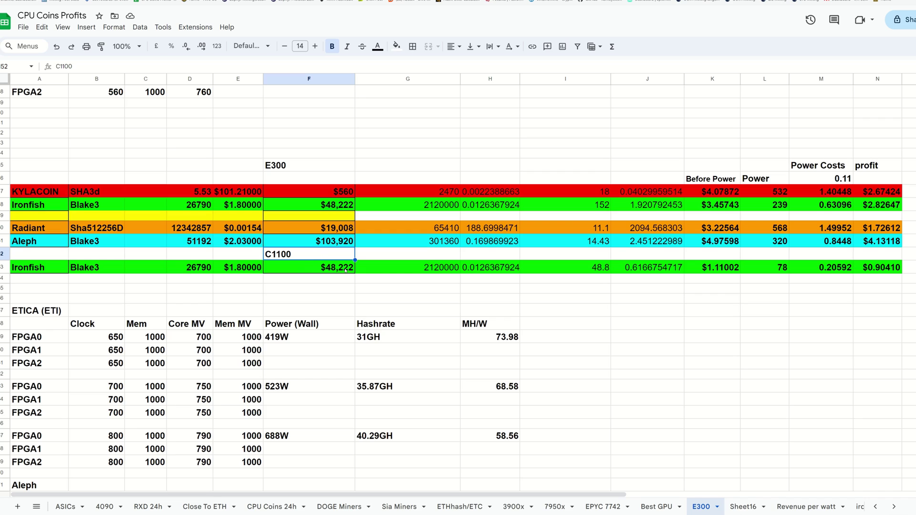
left_click(718, 269)
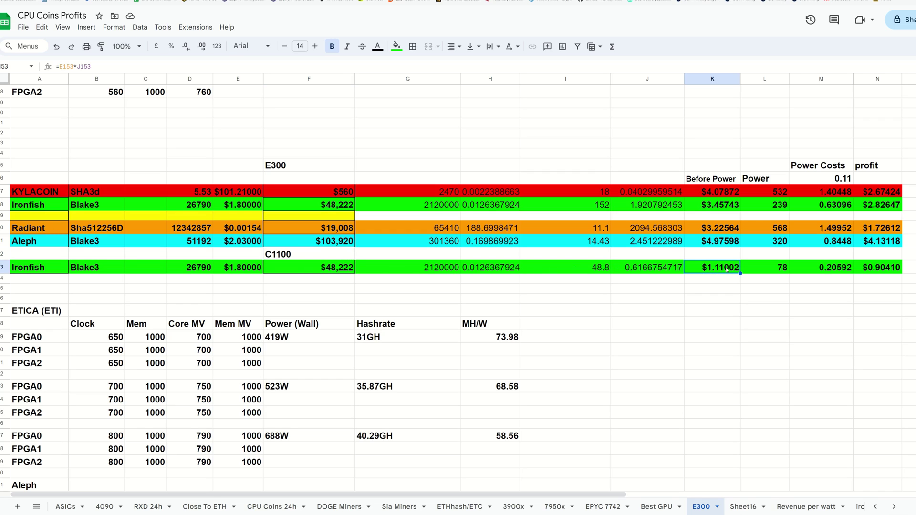
left_click(878, 268)
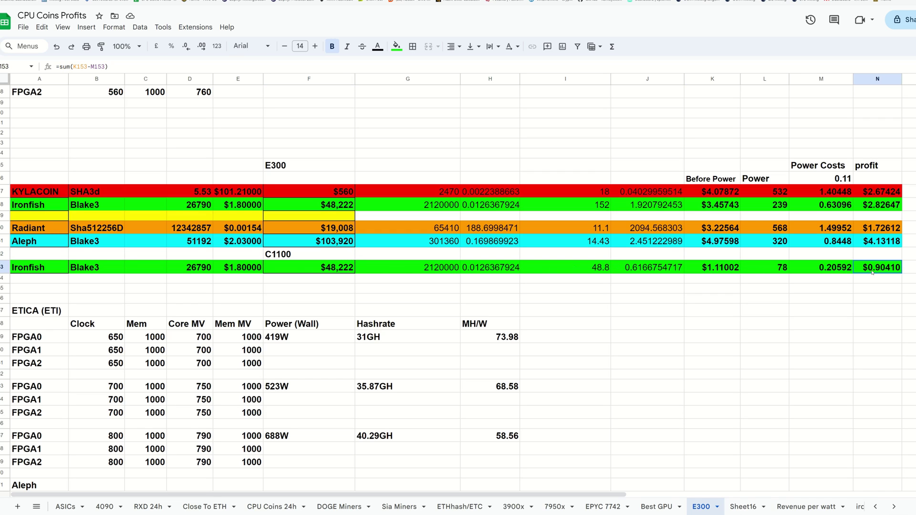